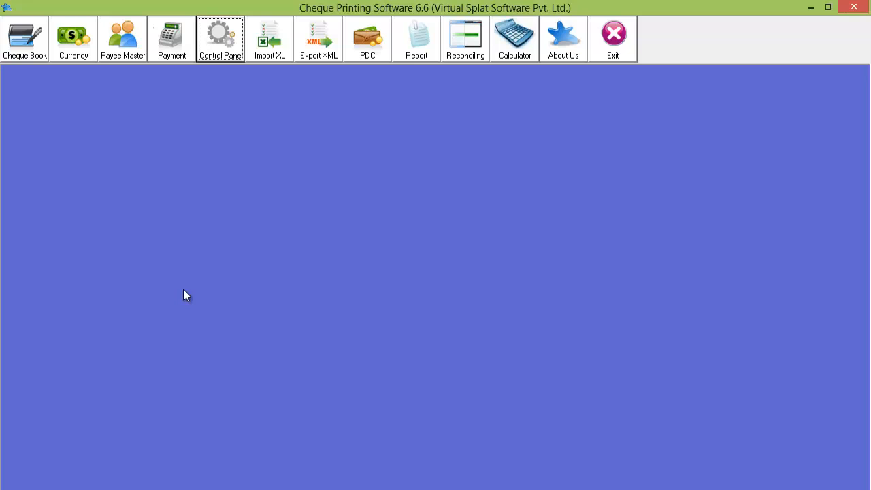
- Open the Control Panel, view the Backup/Restore Setting tab, then return to General Setting
click(216, 42)
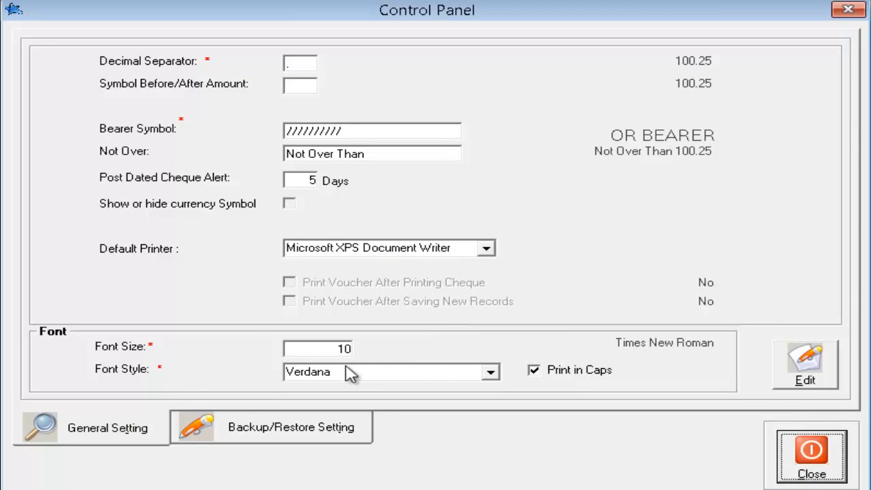
click(239, 428)
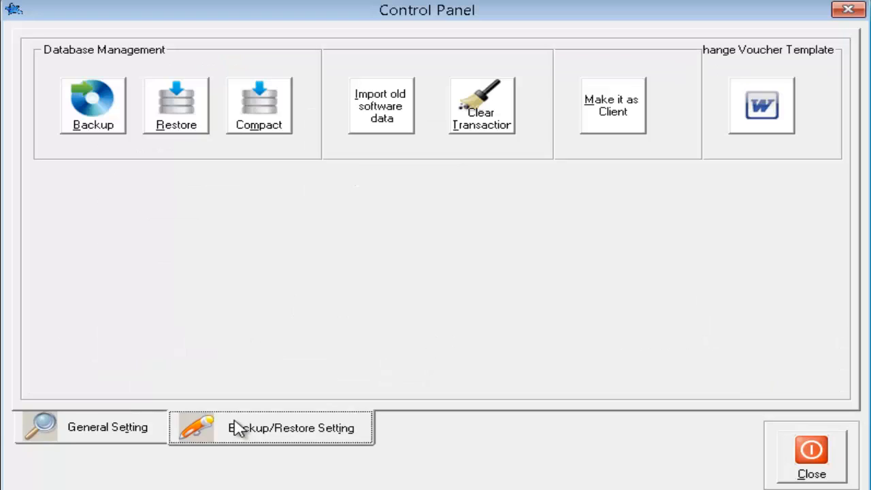
click(94, 433)
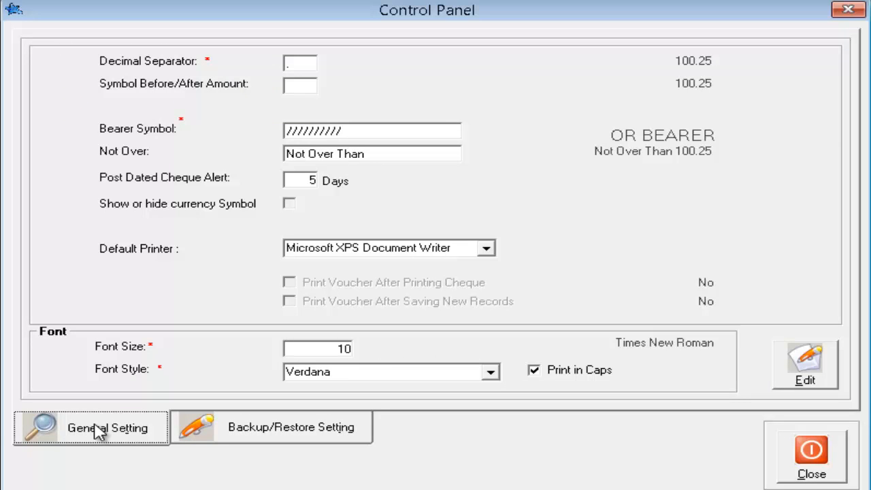
- Unlock the general settings and change the decimal separator from a dash back to '.'
click(816, 379)
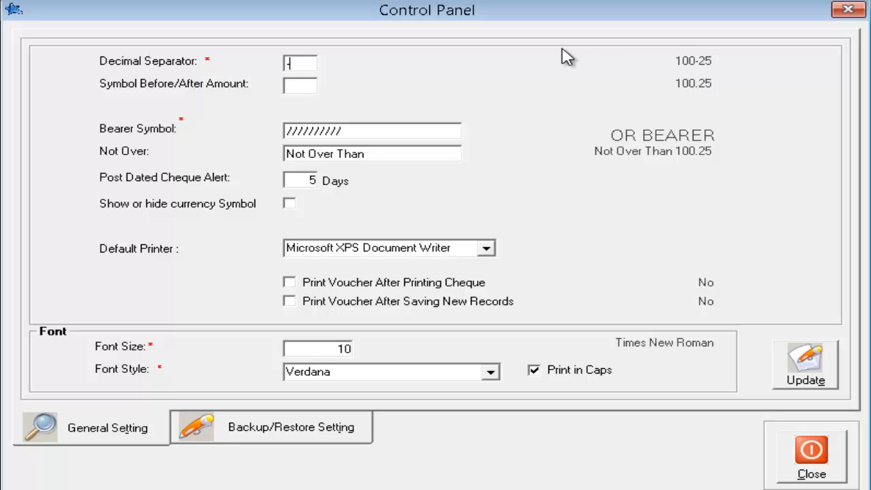
key(BackSpace)
text(.)
click(293, 92)
- Enter * as the amount symbol, trying After and Before before settling on Both
text(*)
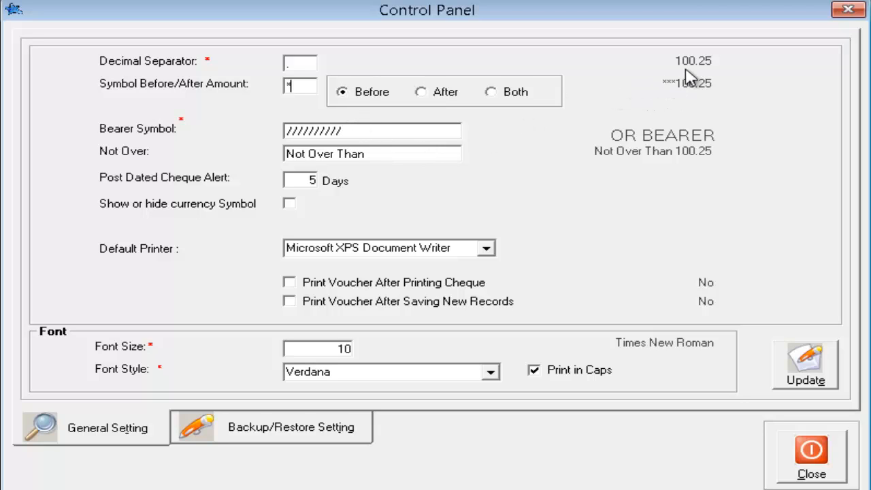
click(441, 92)
click(361, 97)
click(507, 99)
- Delete the * amount symbol so the amount has no surrounding symbol
click(342, 93)
double_click(289, 87)
key(BackSpace)
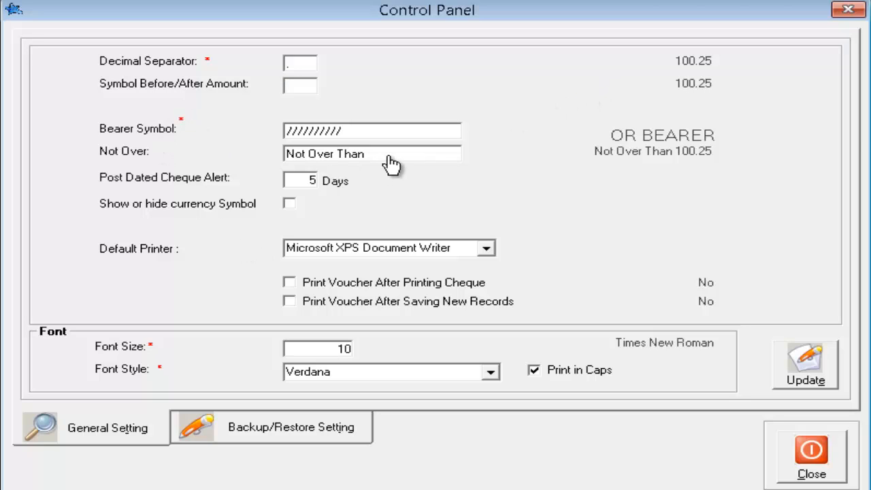
- Replace the slash bearer symbol with asterisks and save the general settings
drag(363, 136, 441, 151)
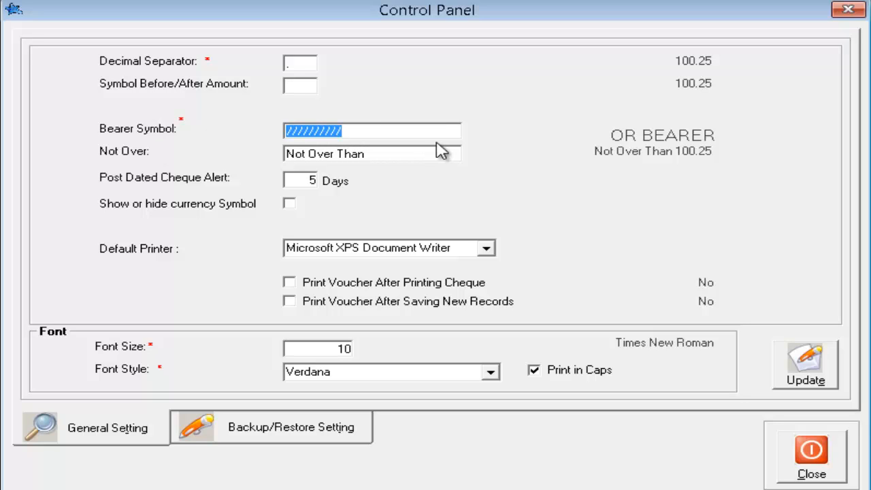
text(*)
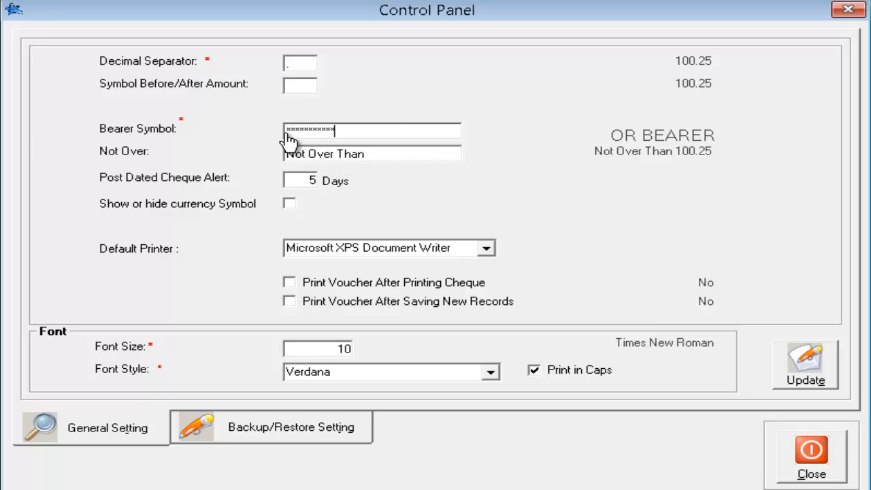
drag(308, 129, 362, 128)
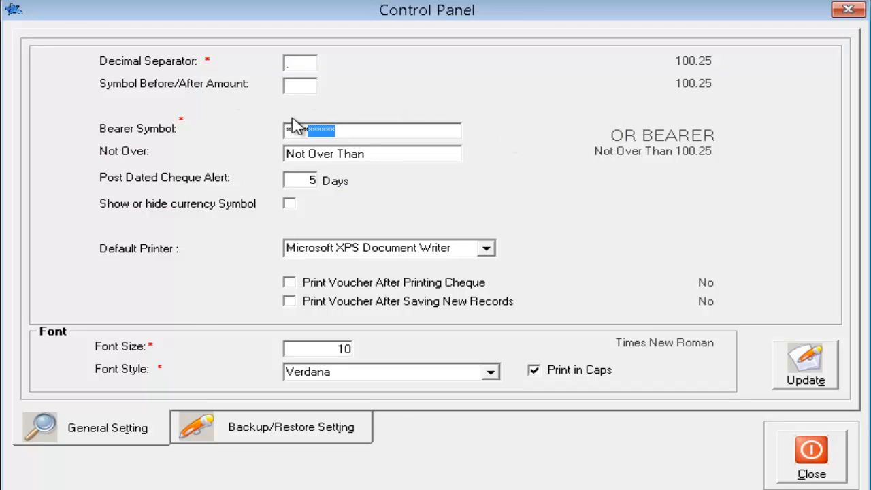
click(380, 134)
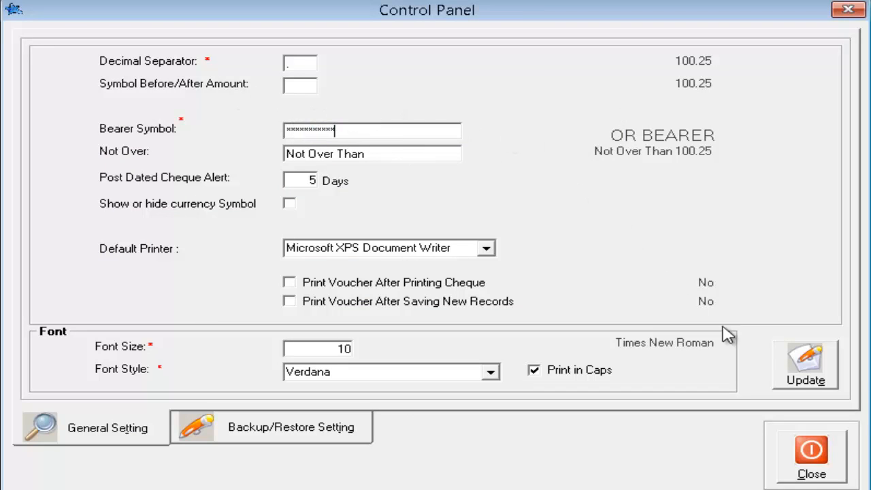
click(795, 381)
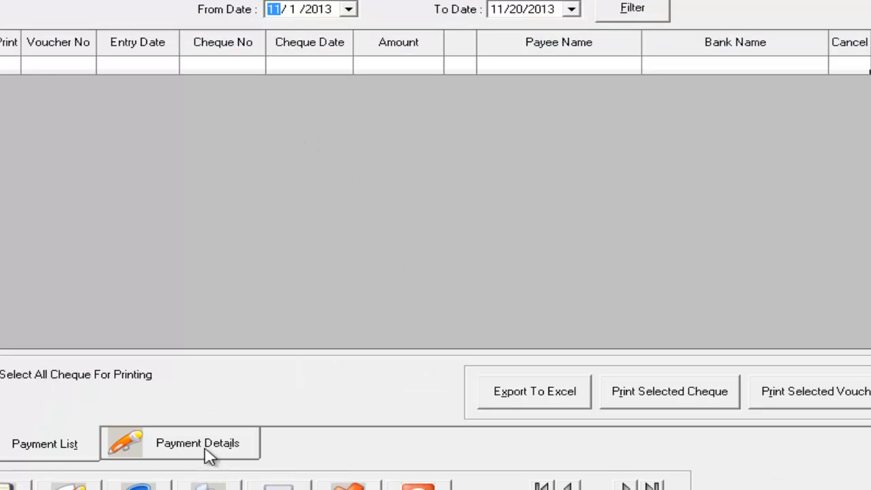
- Unlock the settings again and replace the asterisk bearer symbol with x's
click(209, 449)
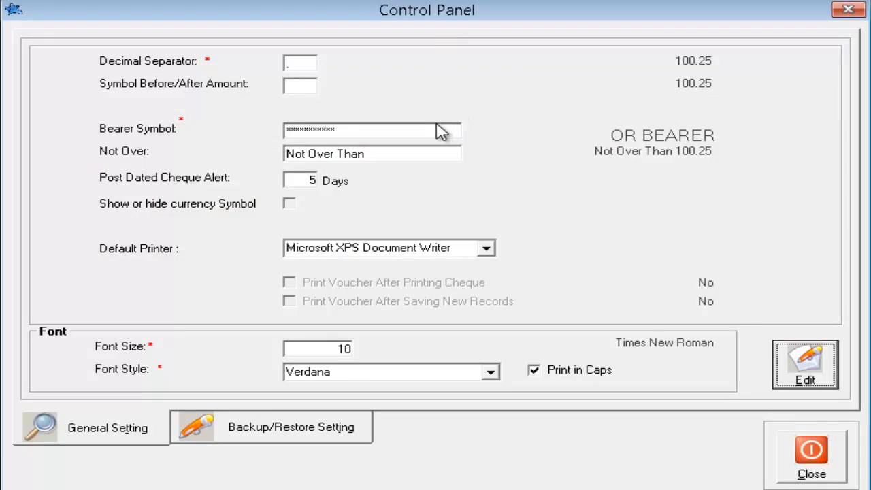
click(789, 368)
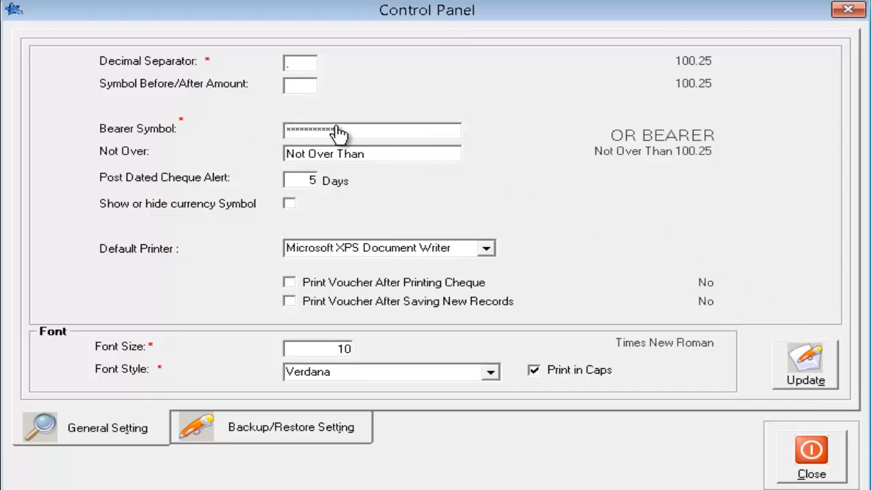
drag(340, 132, 247, 136)
text(x)
- Delete 'Than' so the wording reads Not Over, and enter 3 for the post-dated cheque alert
double_click(356, 155)
key(BackSpace)
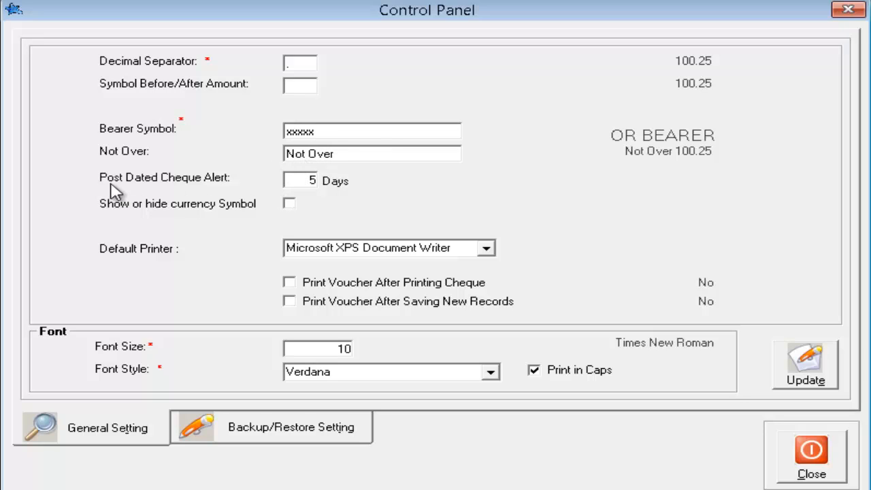
click(307, 183)
text(3)
click(288, 206)
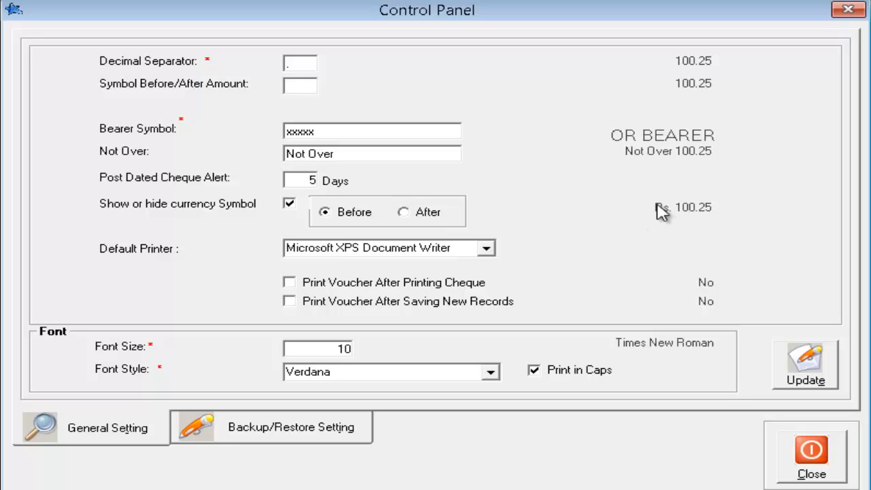
click(418, 214)
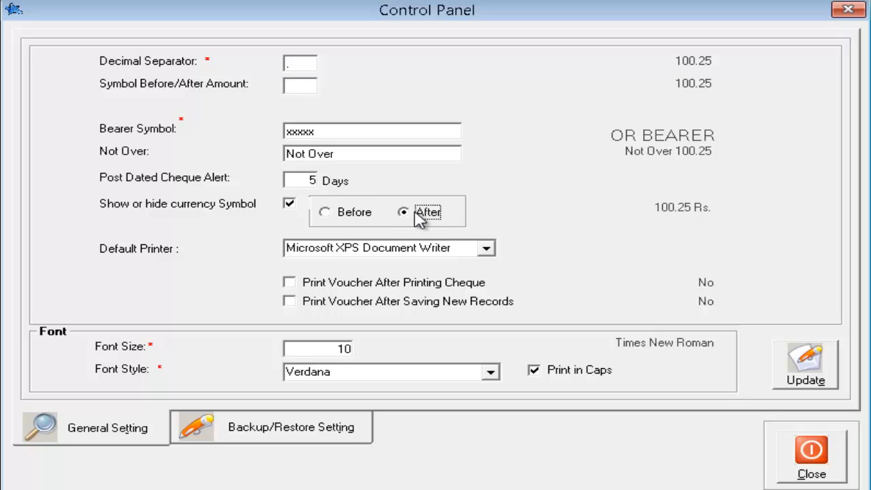
click(371, 217)
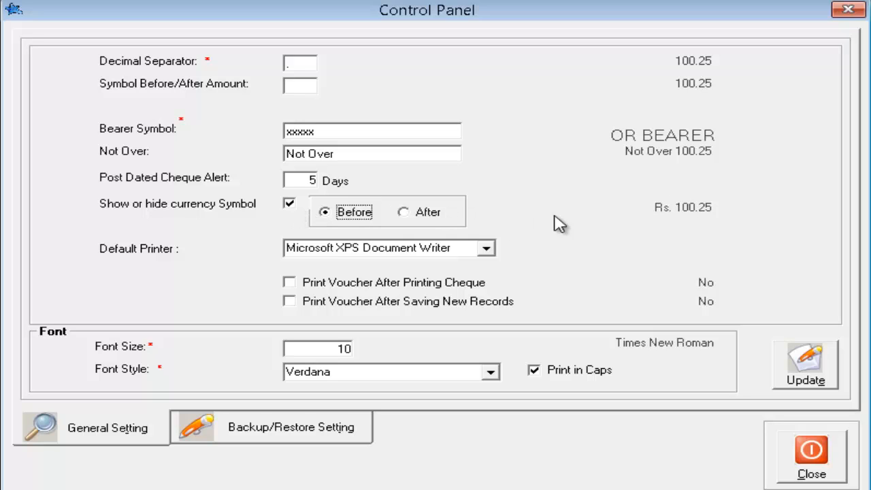
click(290, 204)
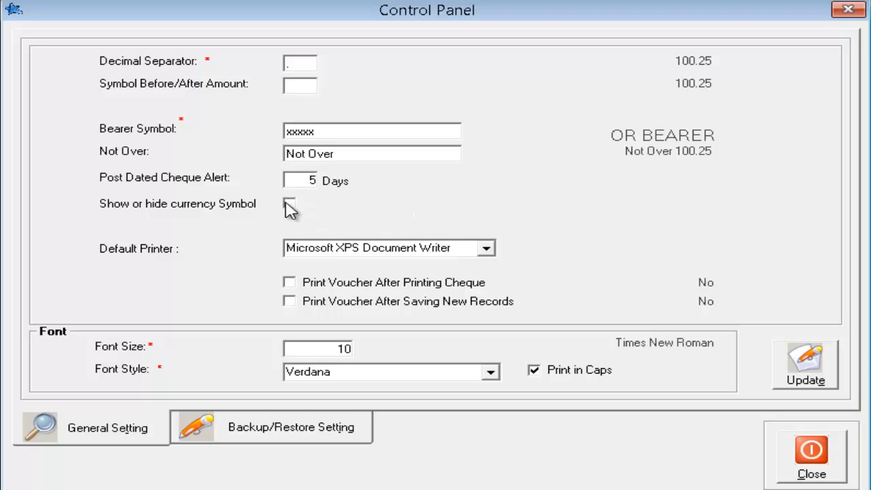
- Try HP Deskjet 1000 J110 series, then set Microsoft XPS Document Writer as the default printer
click(487, 250)
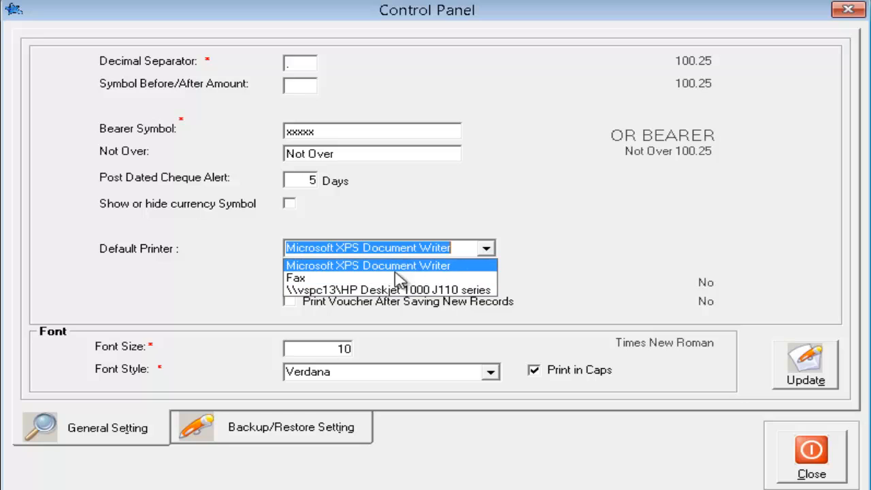
click(385, 290)
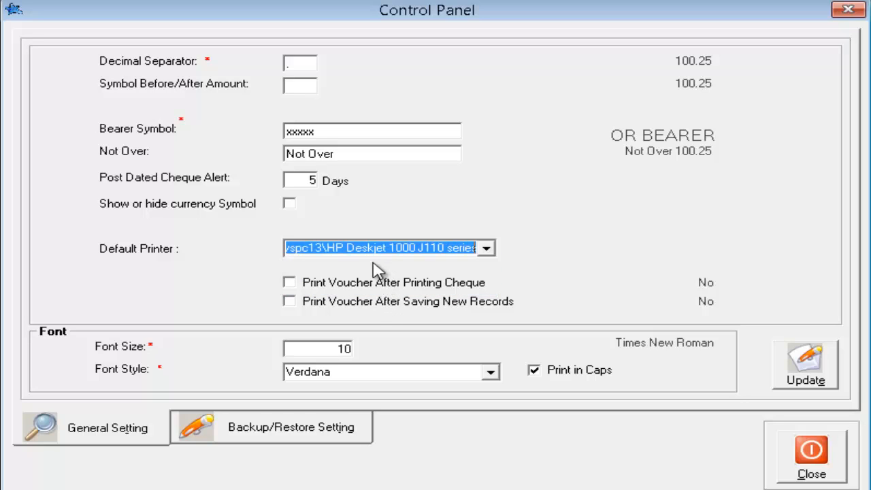
click(364, 245)
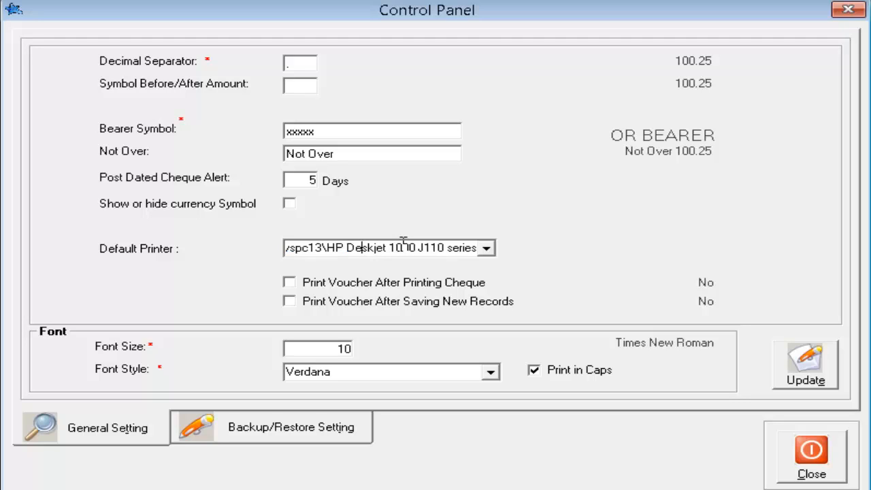
drag(404, 242, 230, 254)
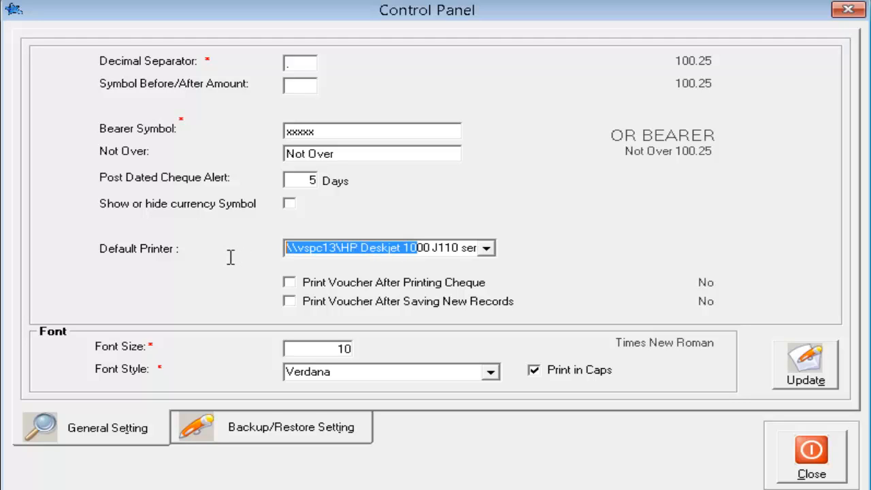
click(325, 256)
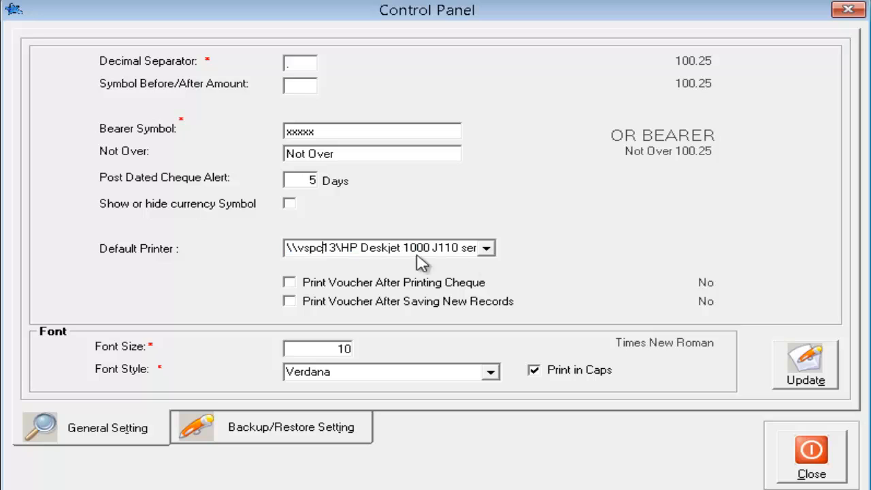
click(493, 256)
click(473, 262)
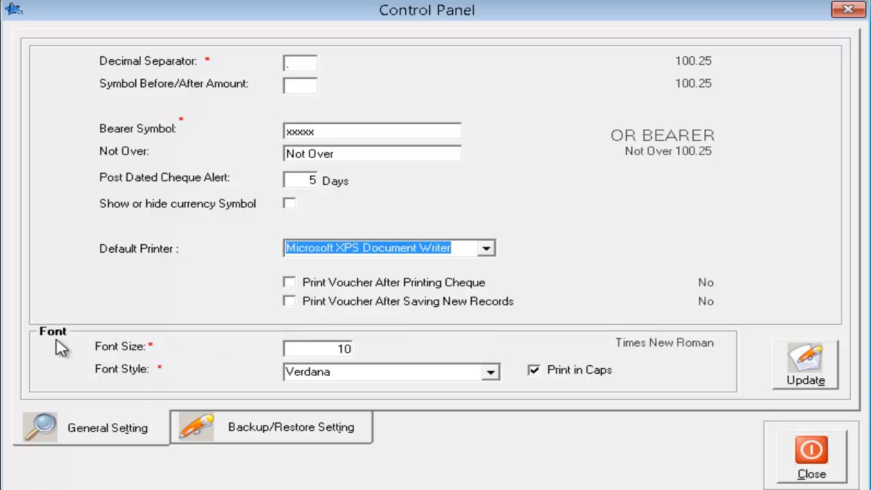
- Set the cheque font size to 15 and font style to Georgia, after briefly trying Cambria Math
click(307, 354)
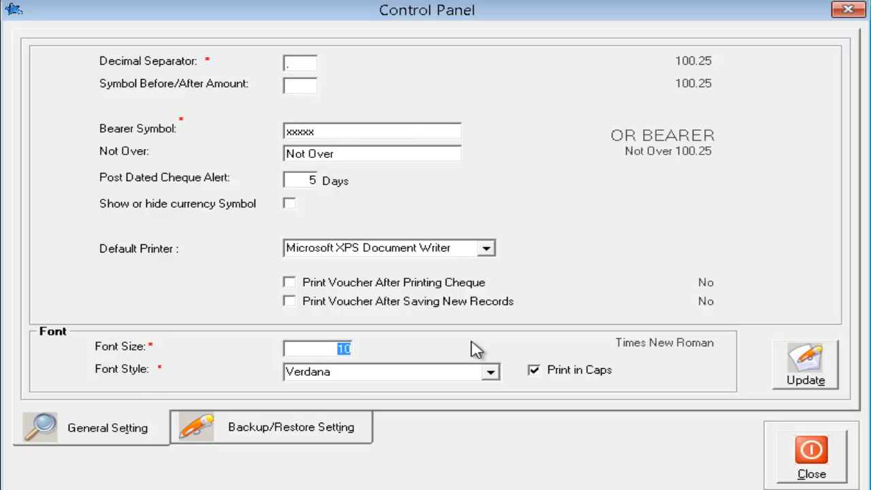
text(15)
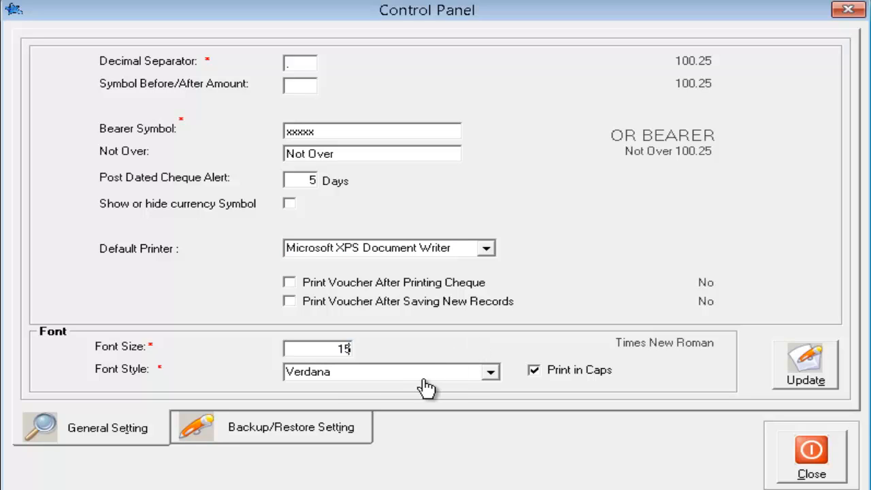
key(Tab)
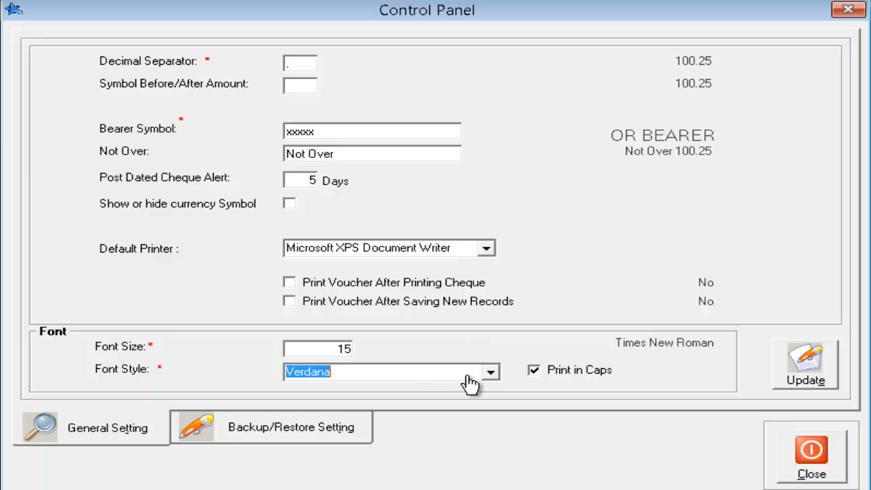
click(493, 375)
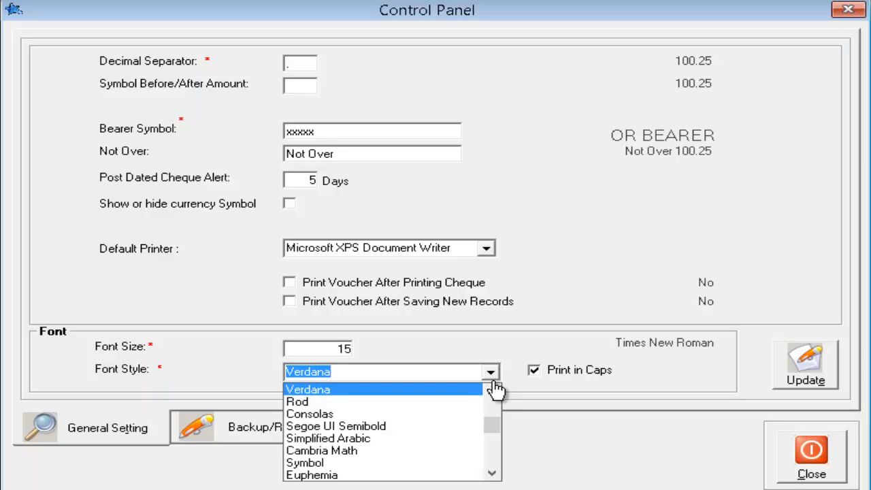
click(401, 451)
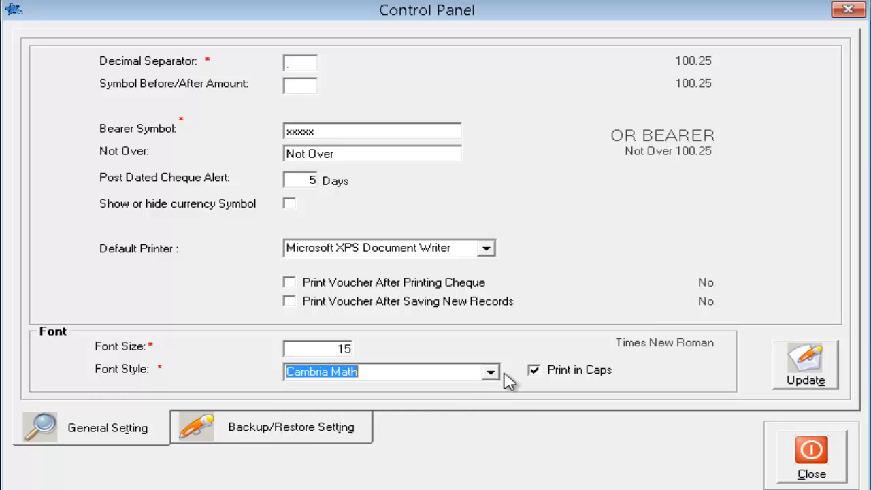
click(491, 373)
scroll(414, 422, down, 5)
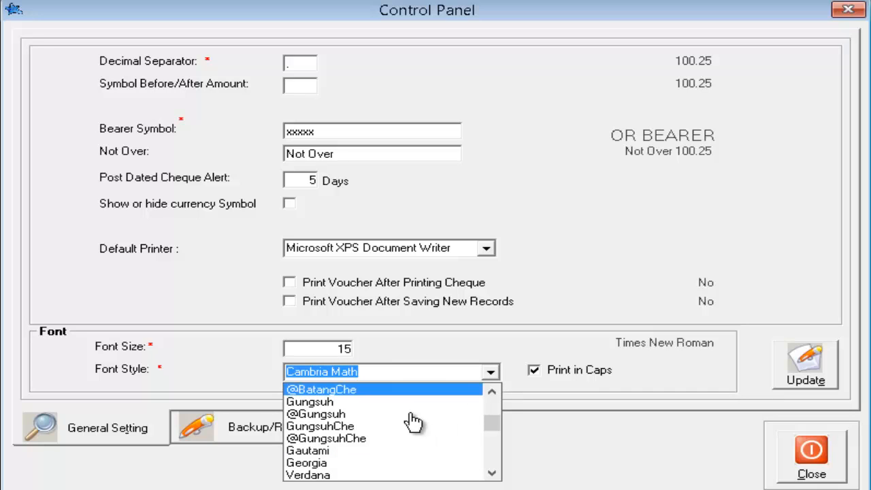
click(327, 463)
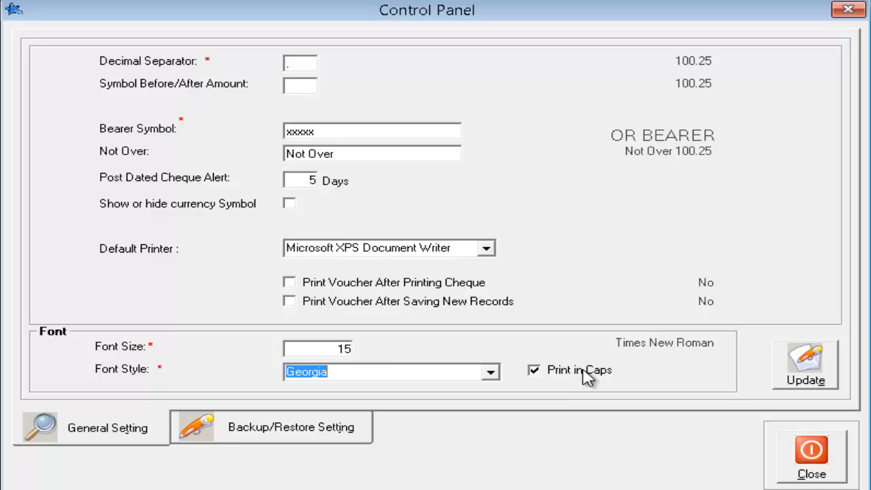
- Keep Print in Caps checked and save the general settings
click(535, 373)
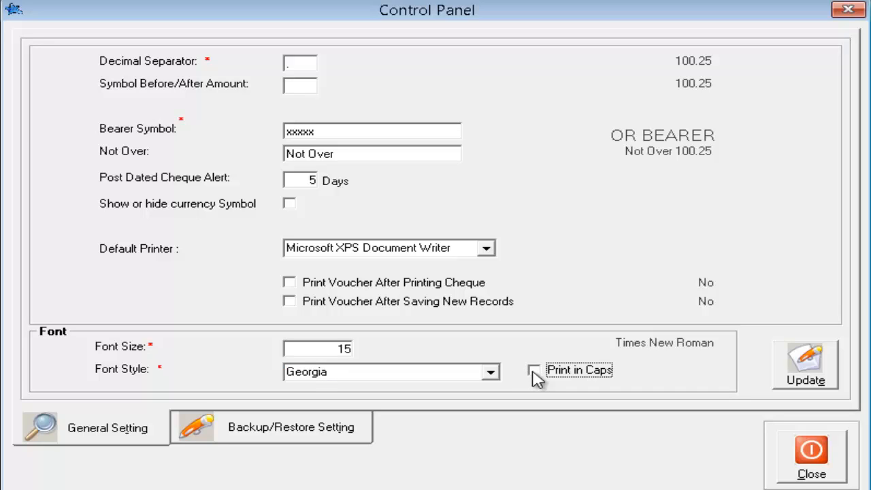
click(534, 372)
click(824, 354)
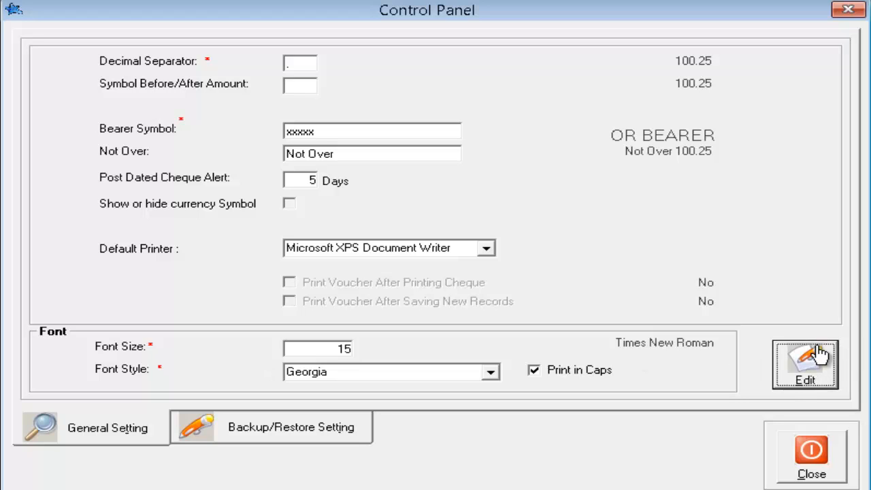
click(260, 435)
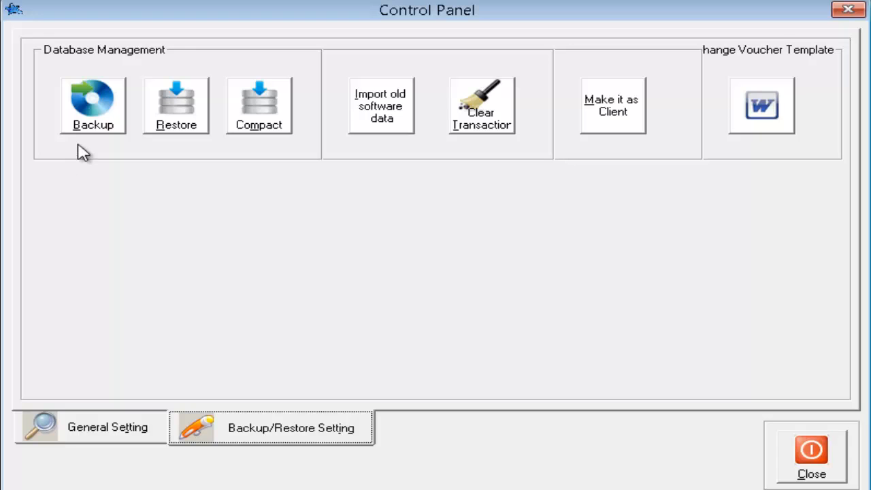
- Save a database backup on Local Disk (D:) with the file name 'backup nov'
click(80, 108)
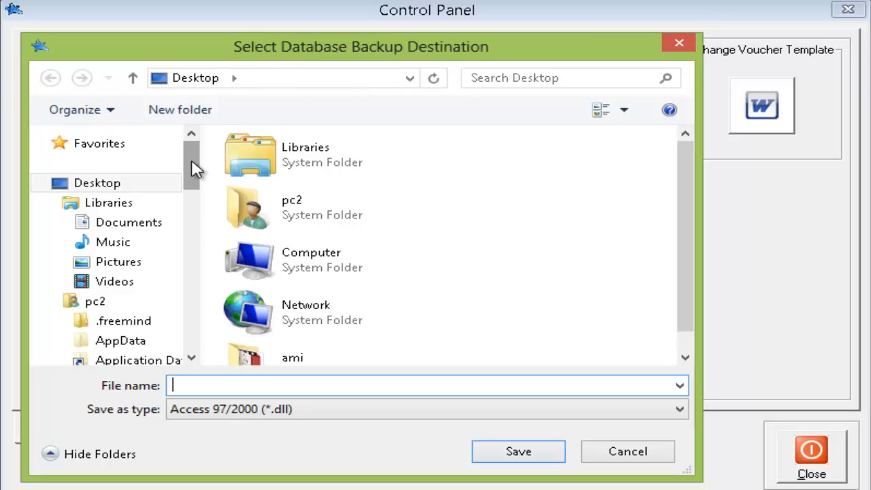
drag(196, 165, 165, 328)
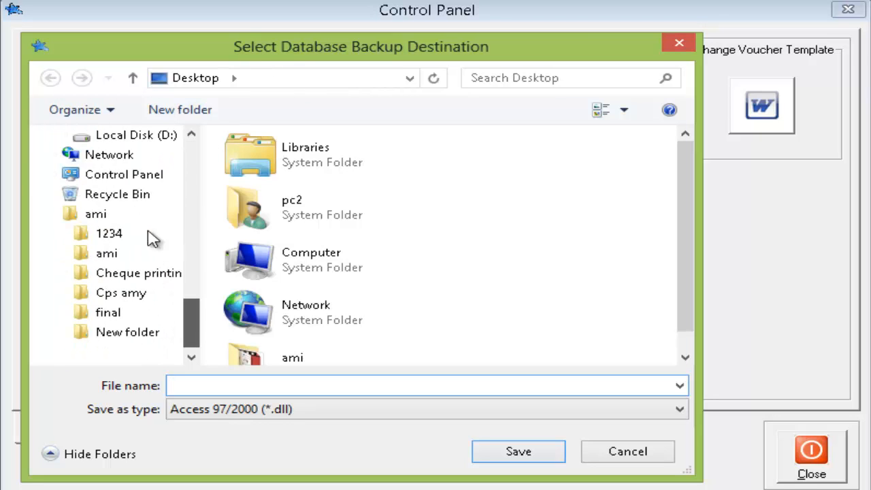
click(140, 138)
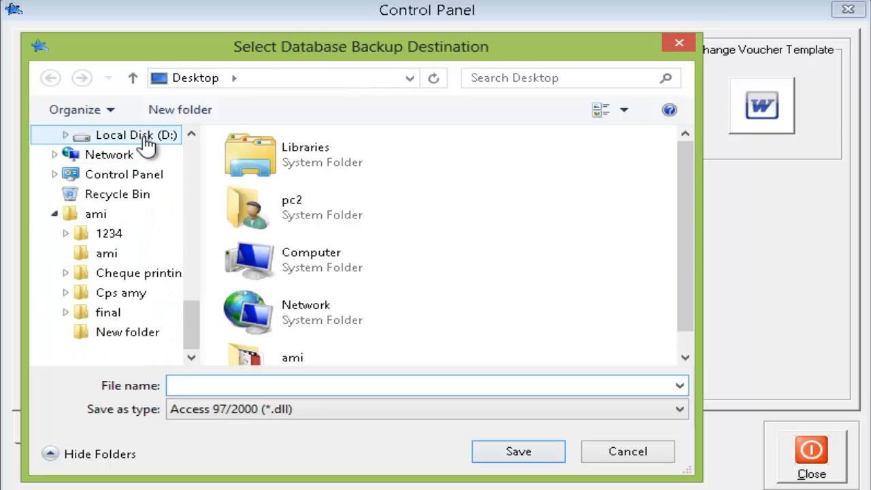
click(362, 380)
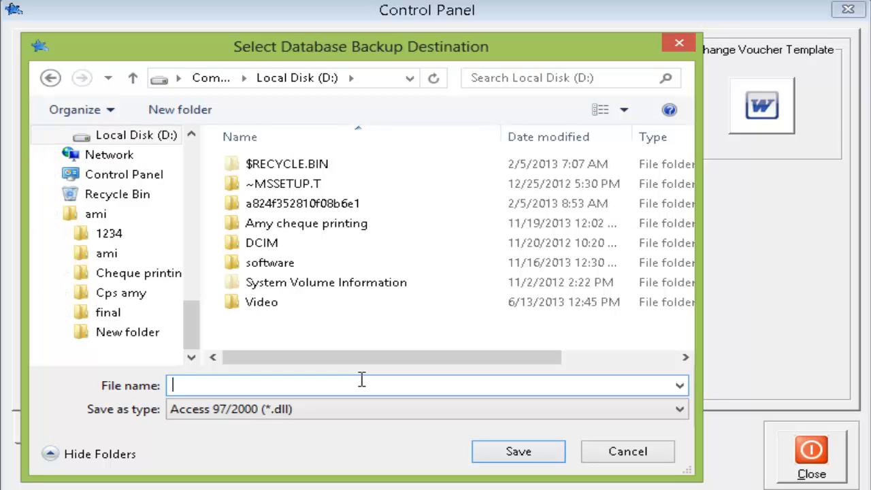
text(backup)
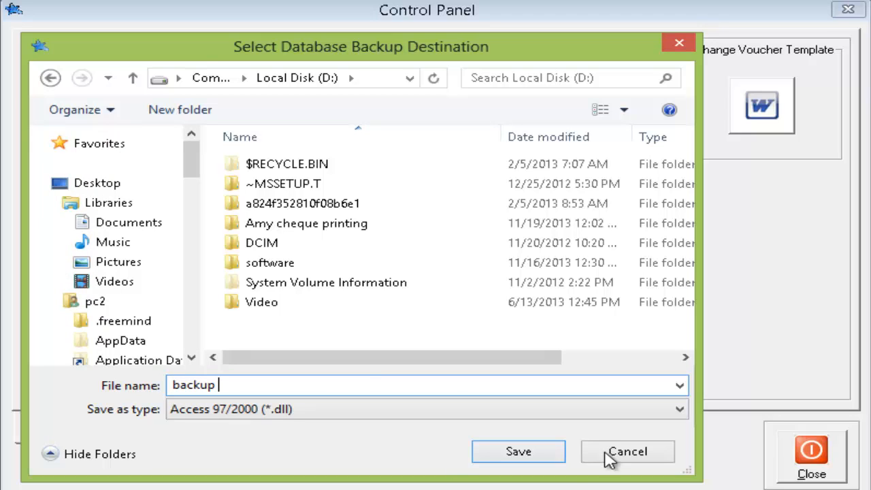
text( m)
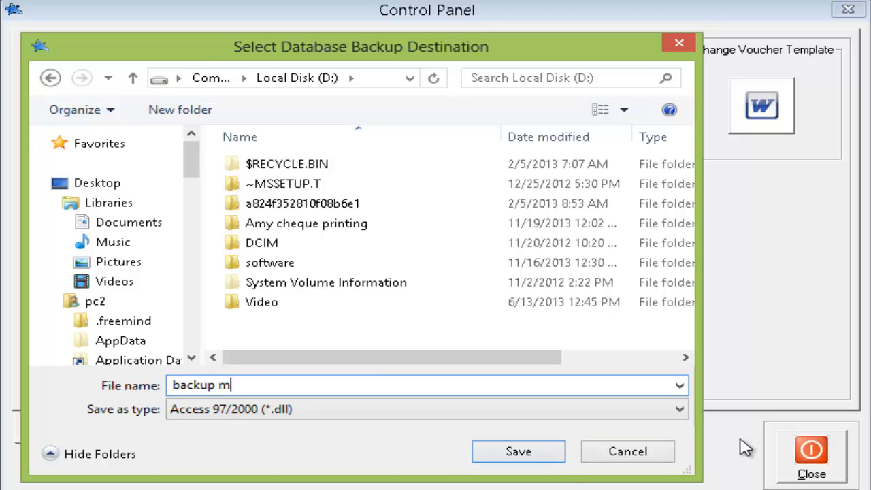
key(BackSpace)
text(nov)
click(498, 451)
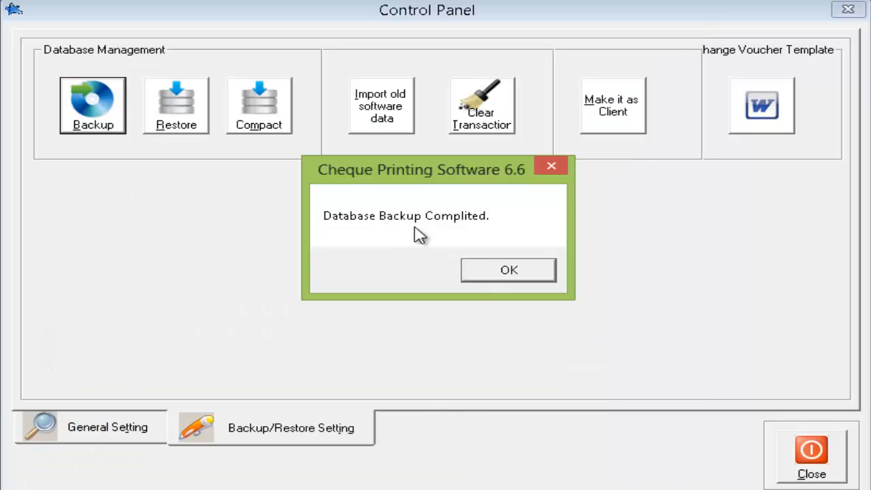
- Dismiss the backup message and restore the database from backup nov.dll
click(496, 276)
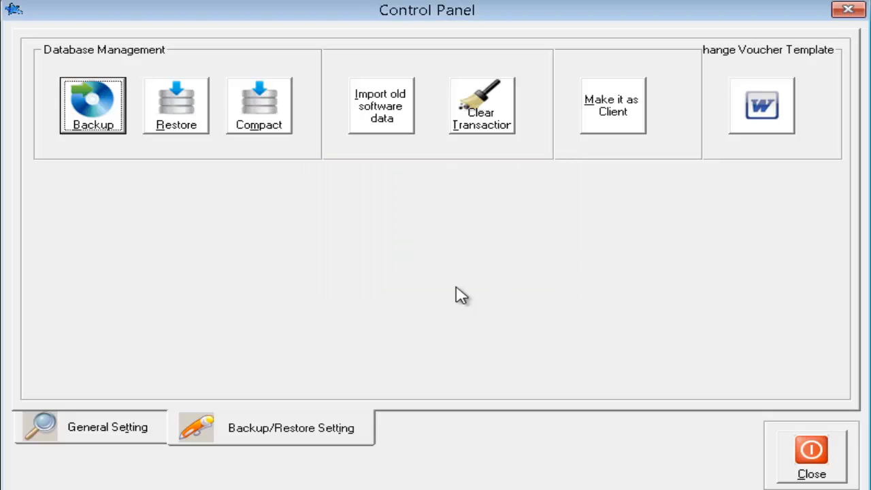
click(179, 121)
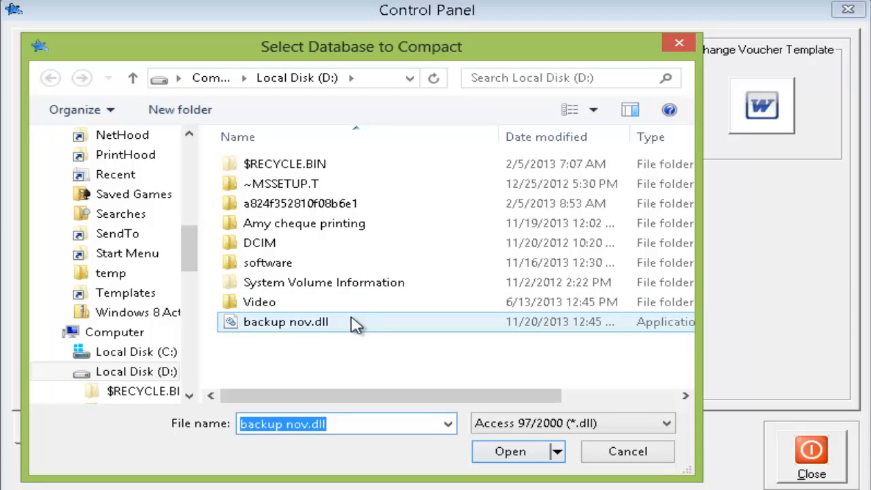
click(291, 322)
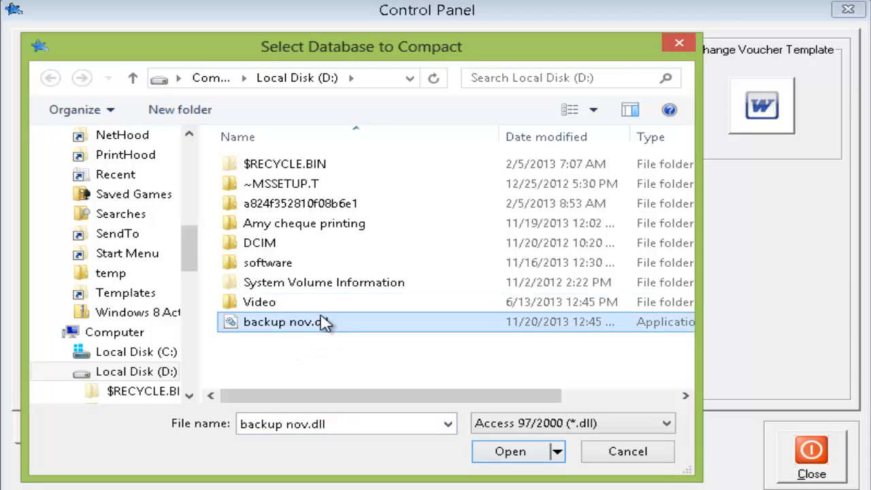
click(541, 458)
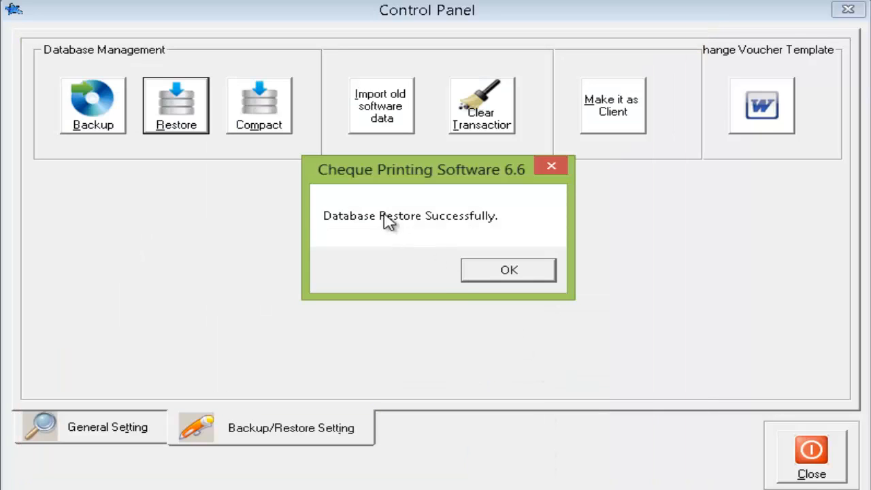
- Close the restore confirmation, run Compact on the database, and acknowledge 'Database Compact Successfully.'
click(517, 272)
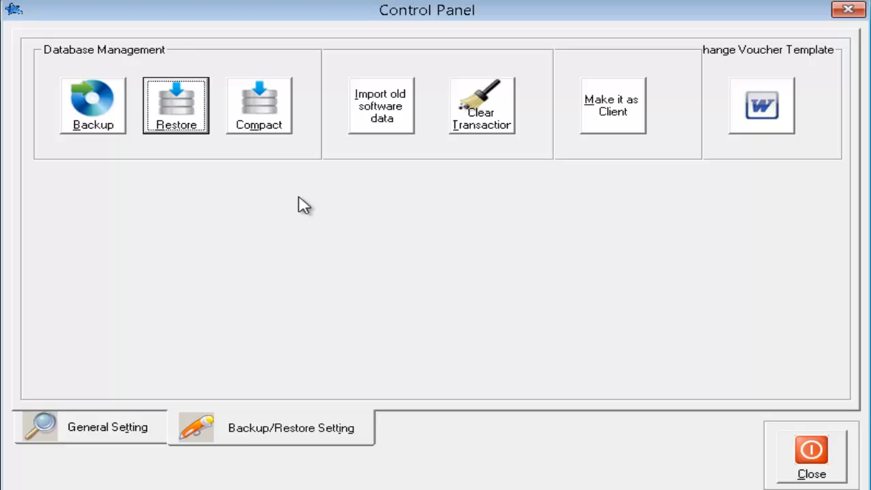
click(284, 124)
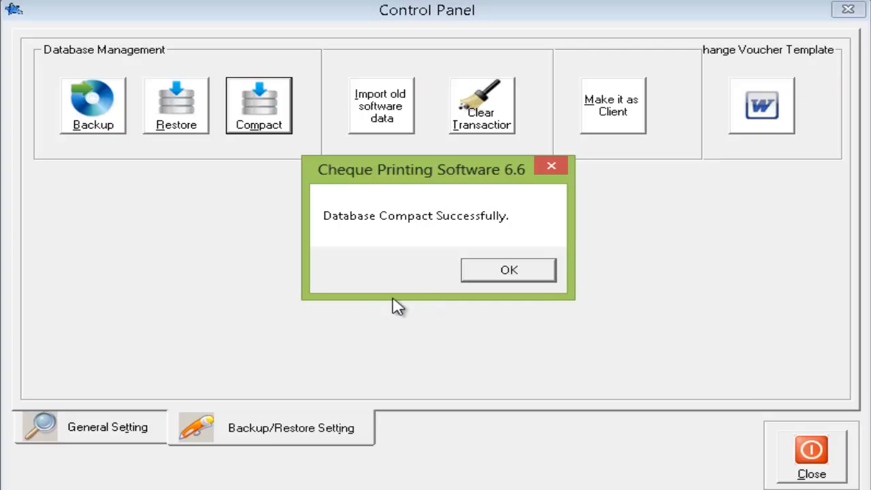
click(521, 274)
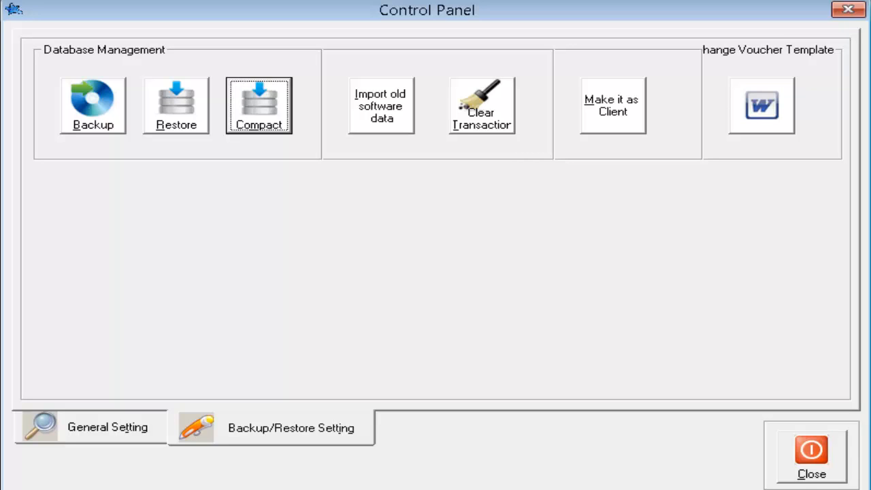
- Answer No to the old software data import, then start Clear Transaction to get its confirmation
click(393, 116)
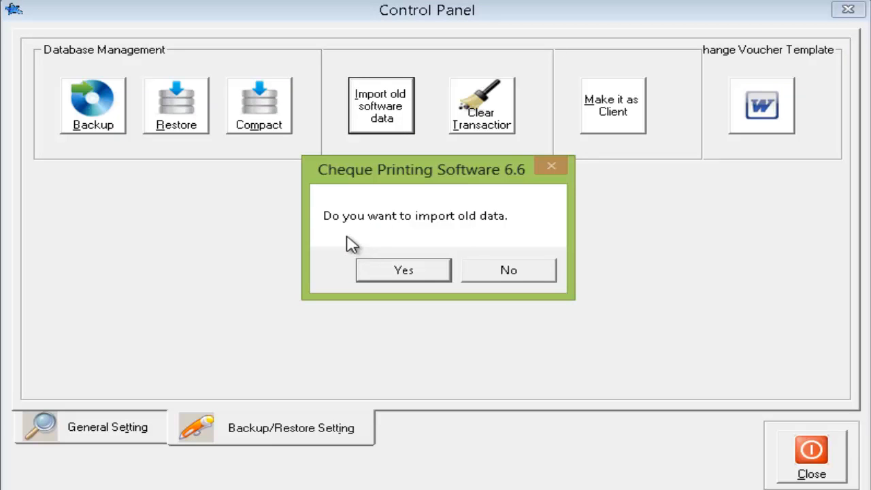
click(517, 276)
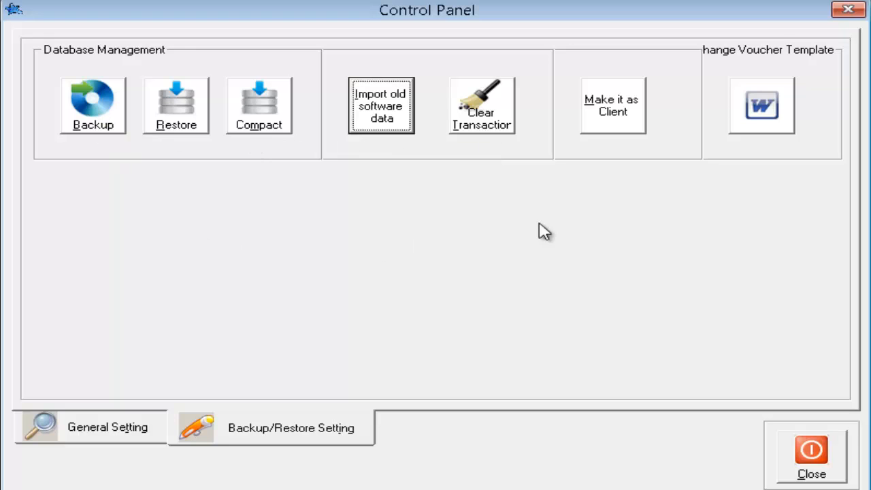
click(495, 123)
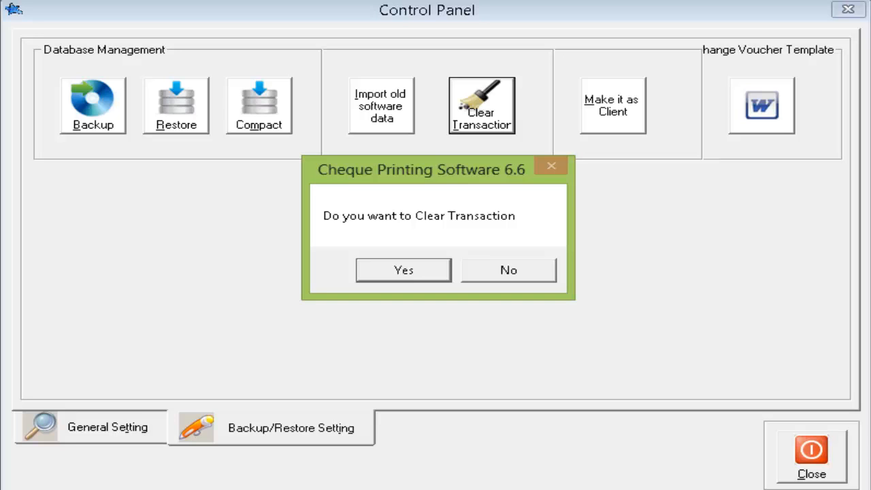
- Confirm clearing transactions dated 11/20/2013 and try saving a backup into D:\Video
click(408, 278)
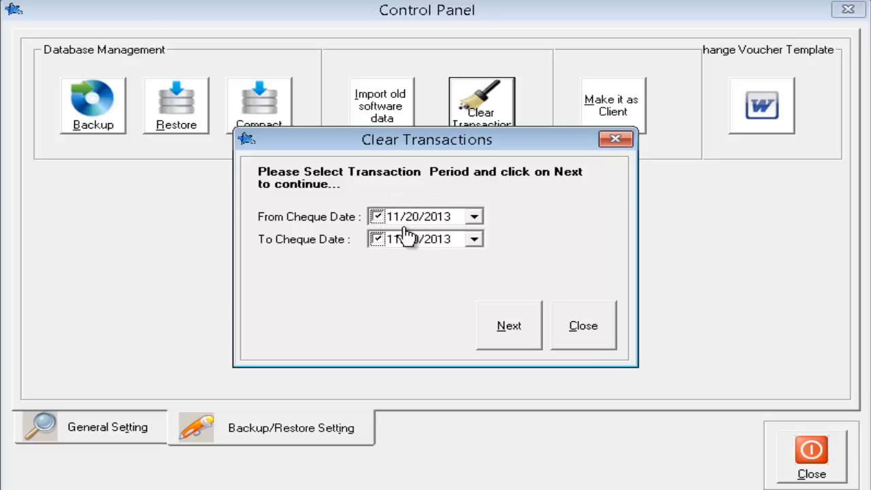
click(516, 325)
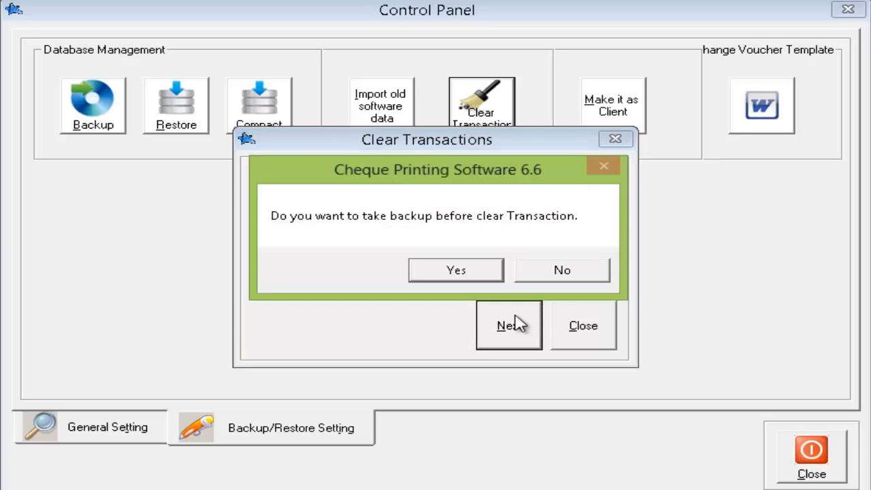
click(478, 278)
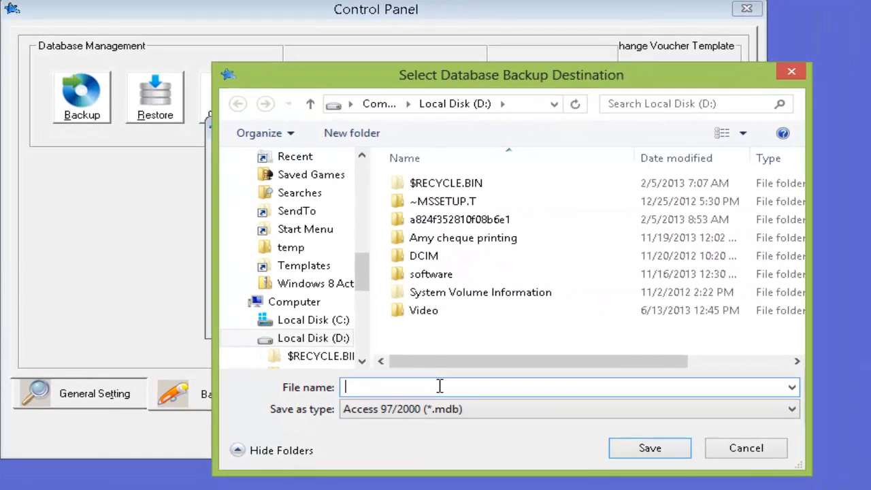
text(a)
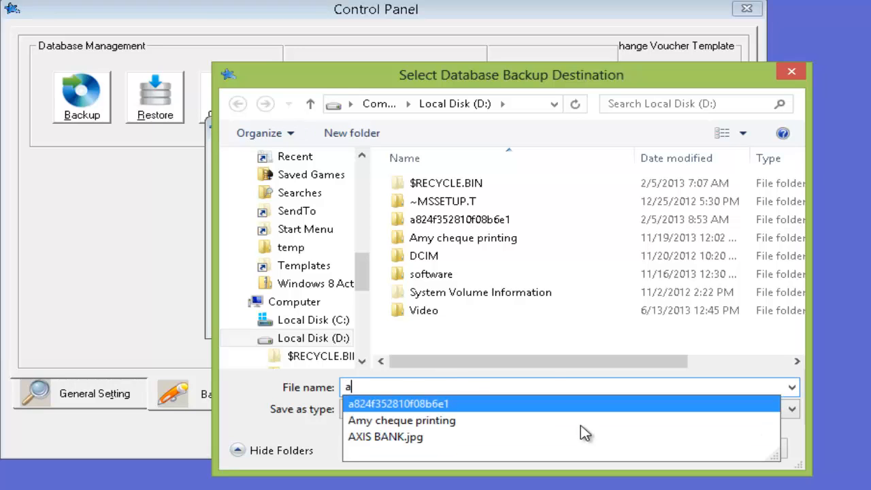
click(507, 312)
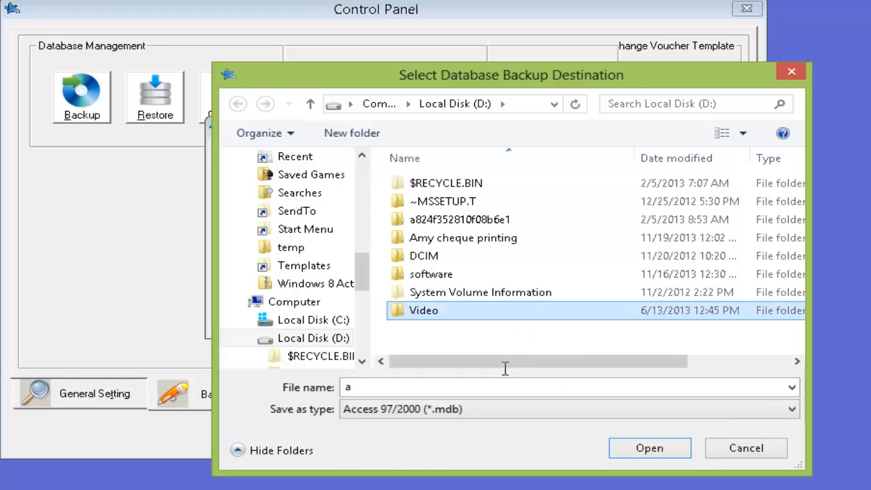
click(655, 451)
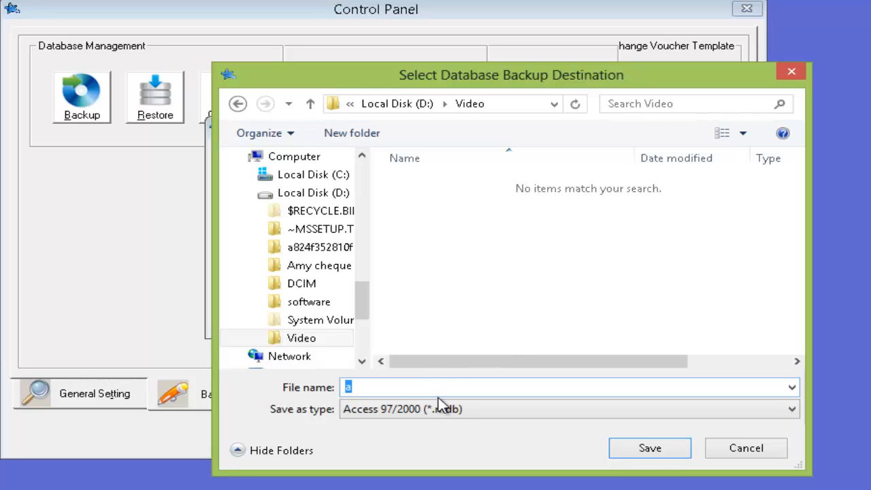
click(680, 457)
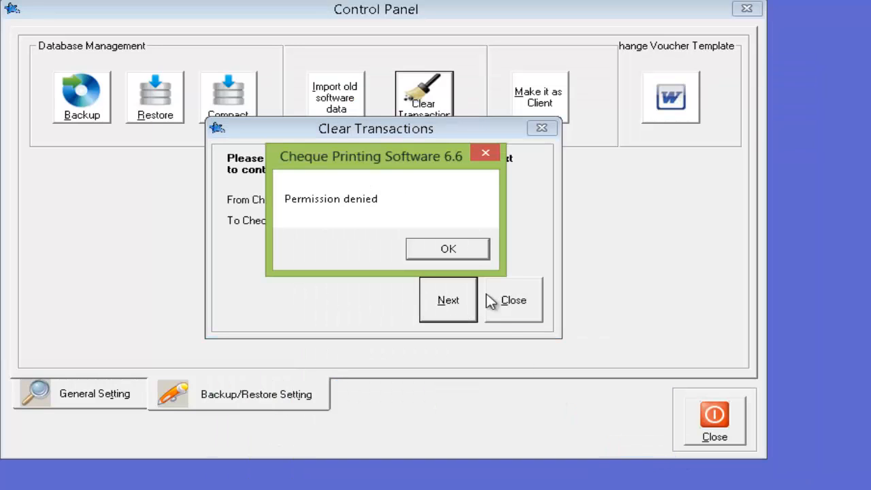
- Dismiss the Permission denied error and clear the transactions without a backup
click(454, 243)
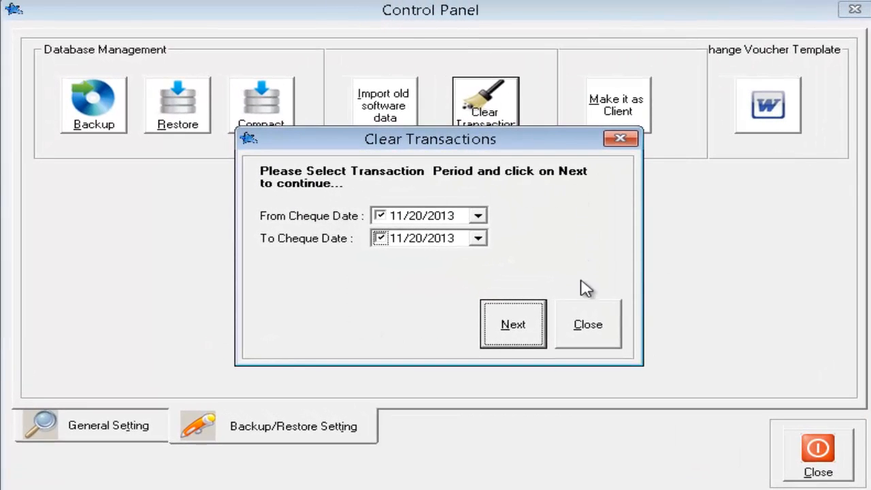
click(500, 323)
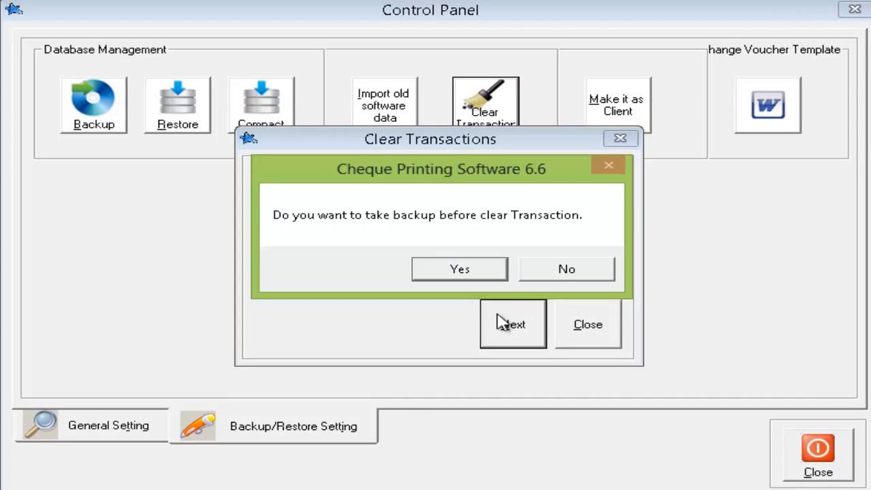
click(529, 275)
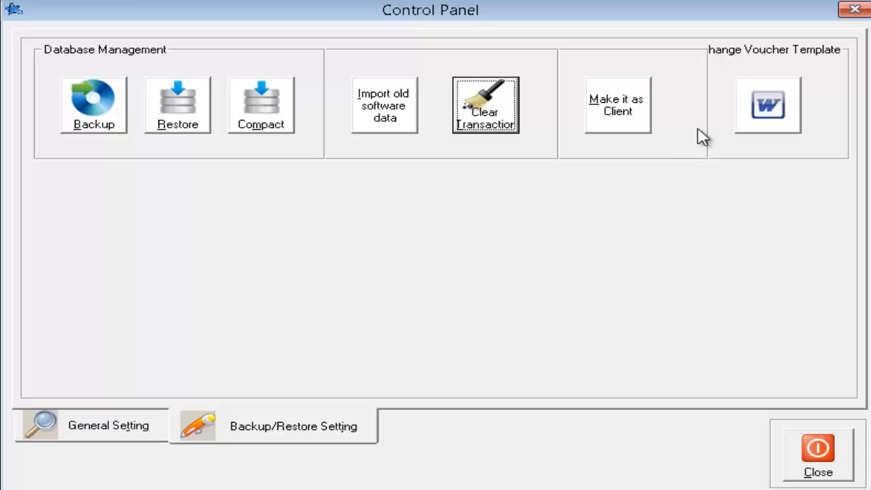
- Open the voucher.doc template in Word and delete the star logo from its header
click(792, 123)
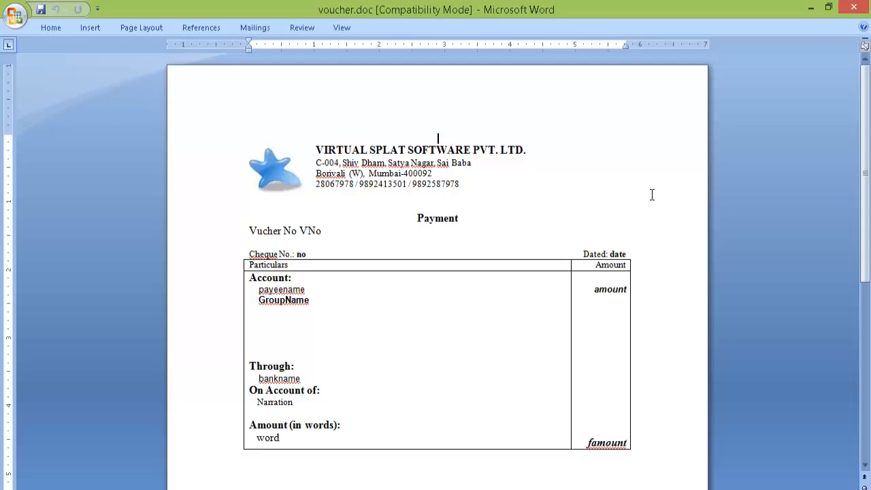
click(274, 165)
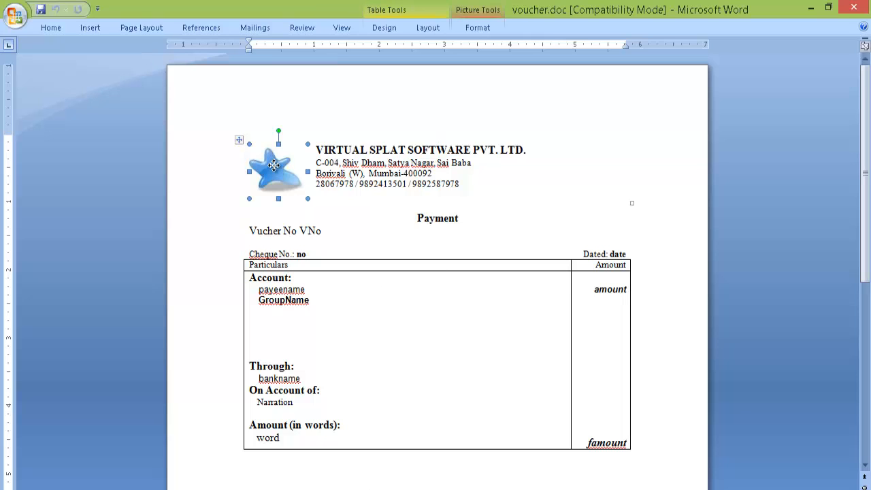
key(Delete)
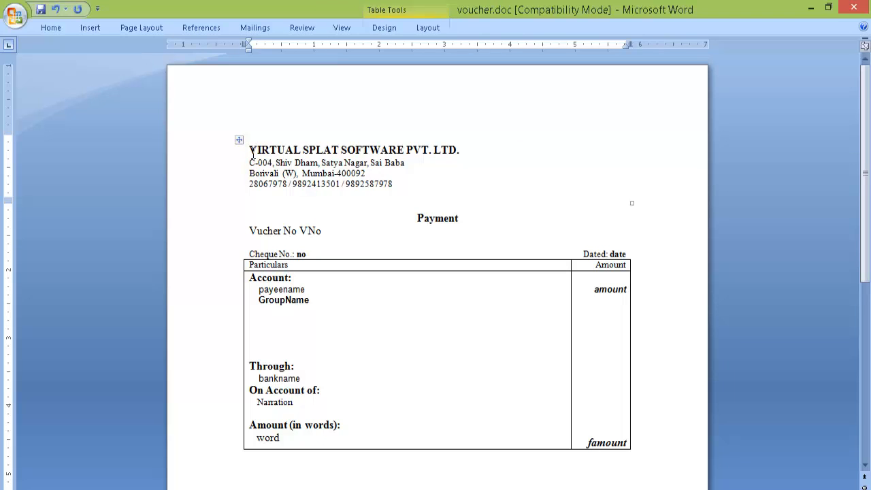
- Look over the voucher document, then close Word without saving the changes
drag(297, 143, 461, 148)
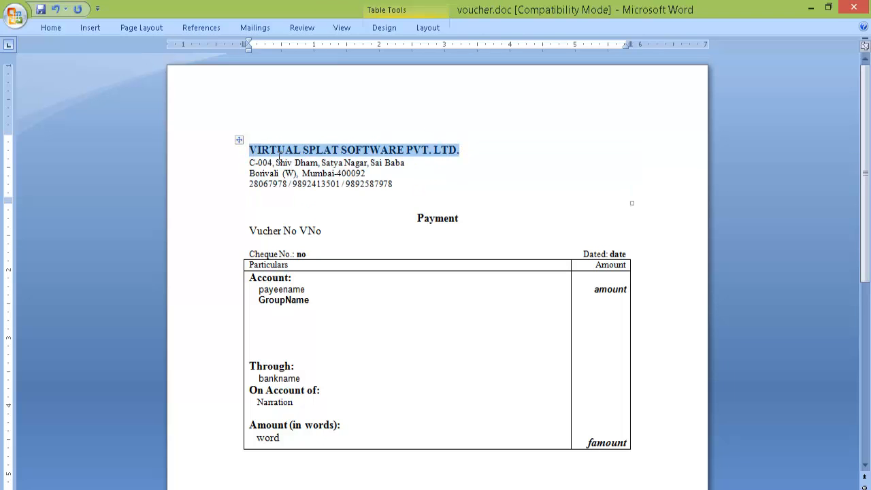
click(277, 161)
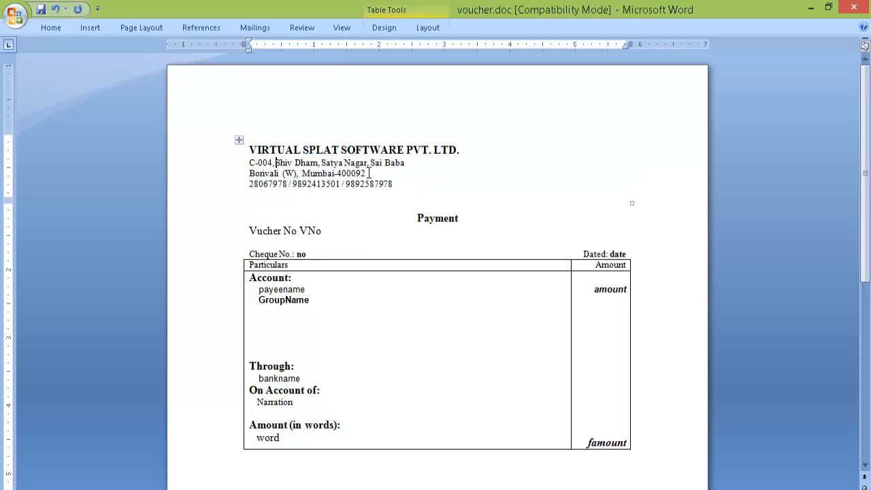
scroll(369, 173, down, 2)
scroll(369, 173, down, 1)
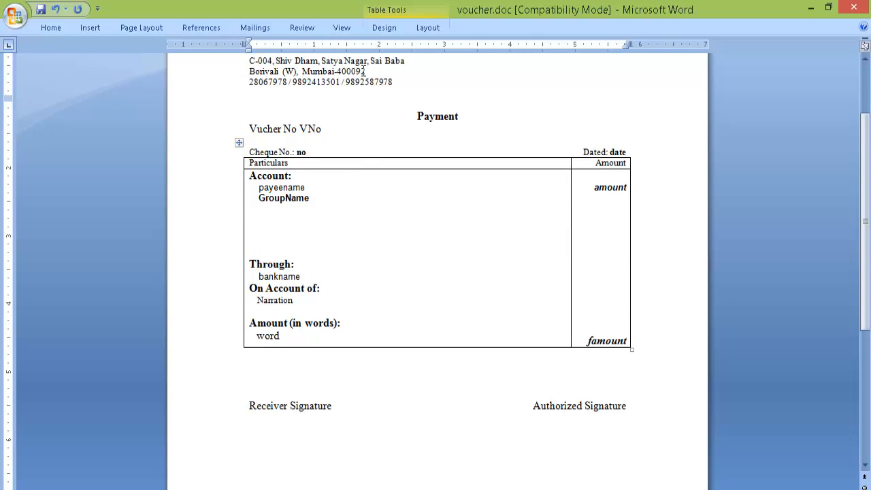
scroll(376, 242, down, 5)
scroll(383, 279, up, 8)
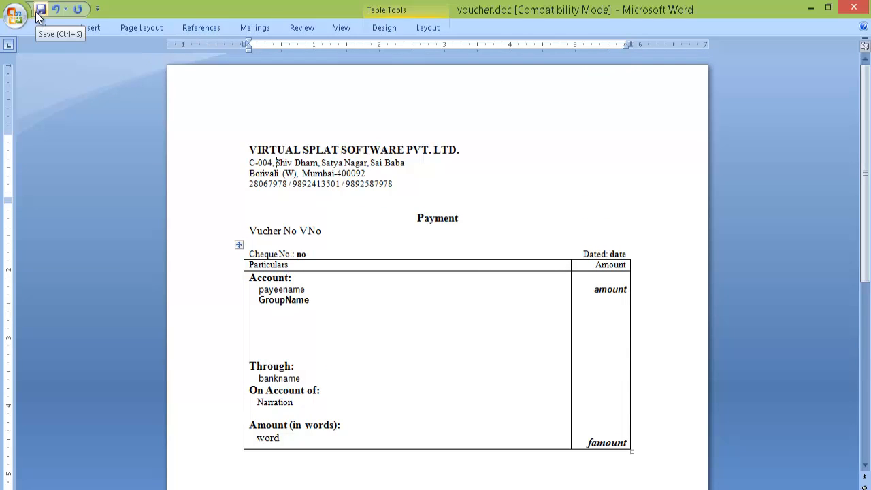
click(863, 6)
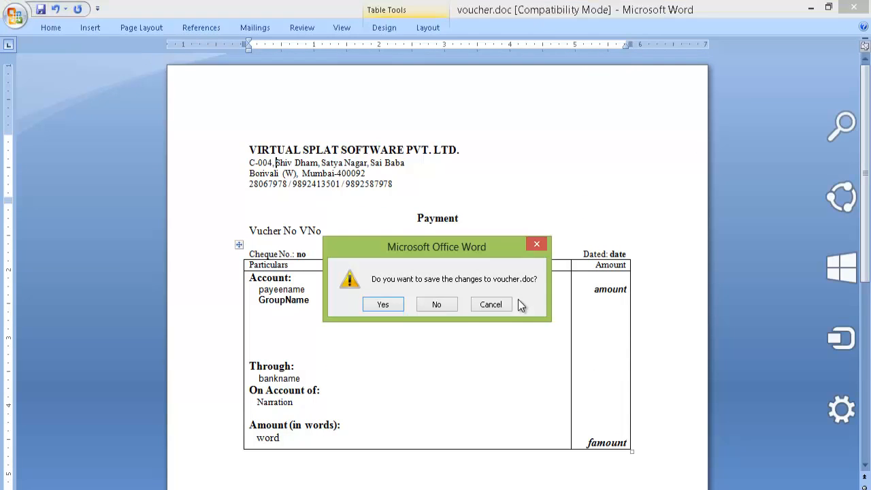
click(428, 305)
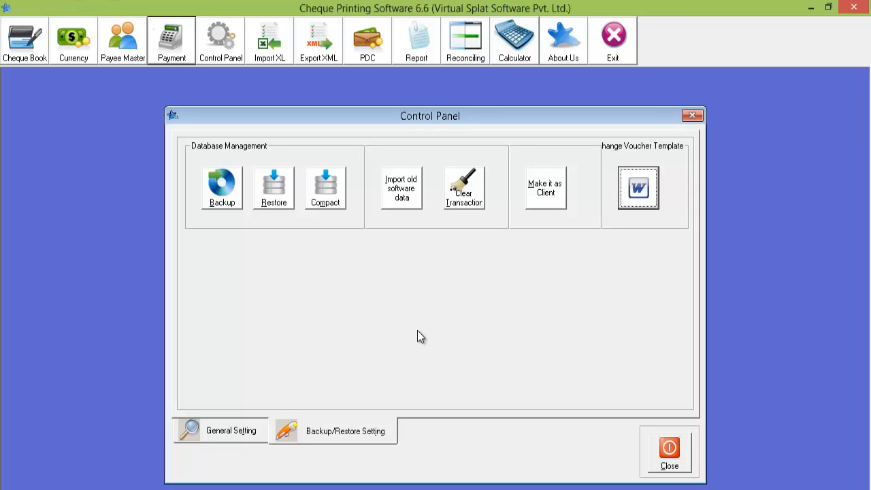